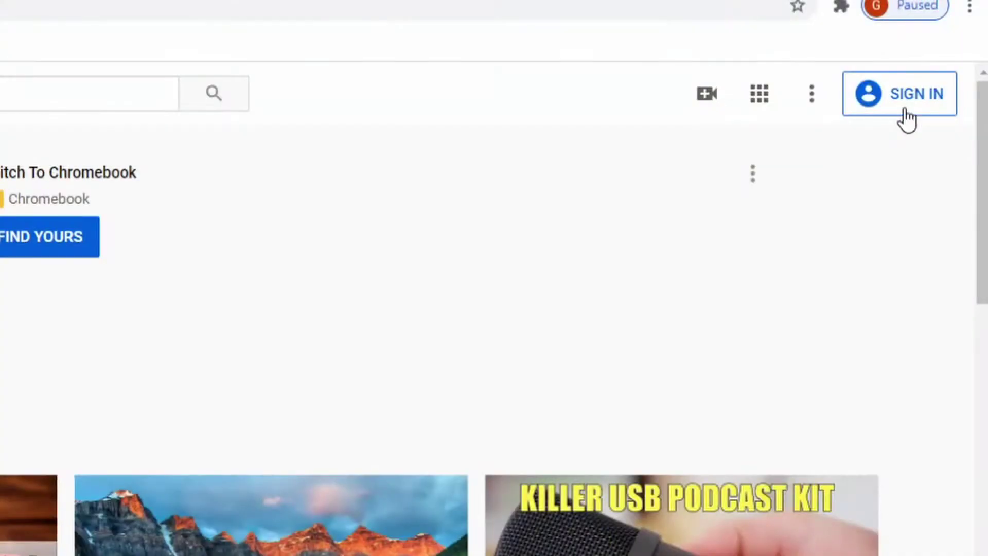
Sign in to YouTube with the first listed school Google account and its password, then open the account menu
click(906, 119)
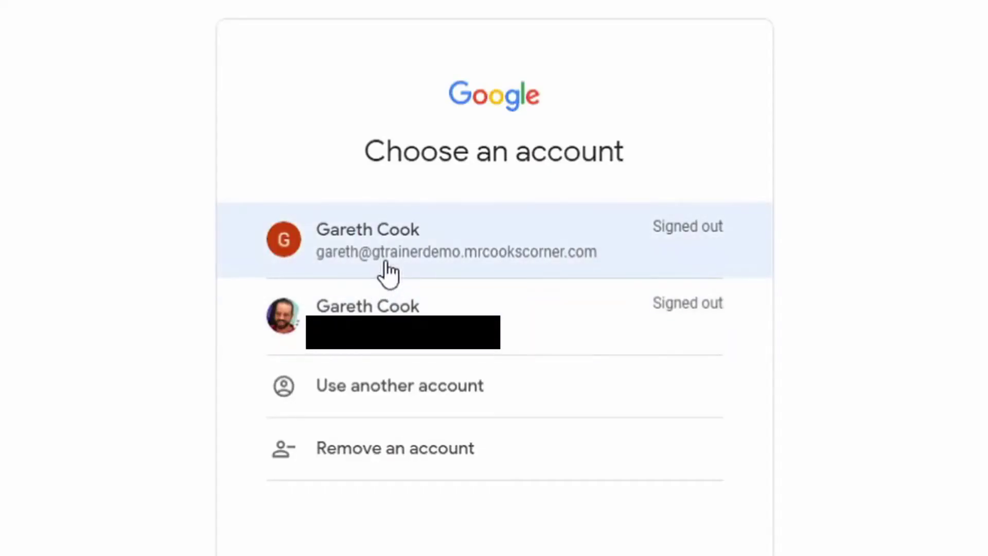
click(385, 261)
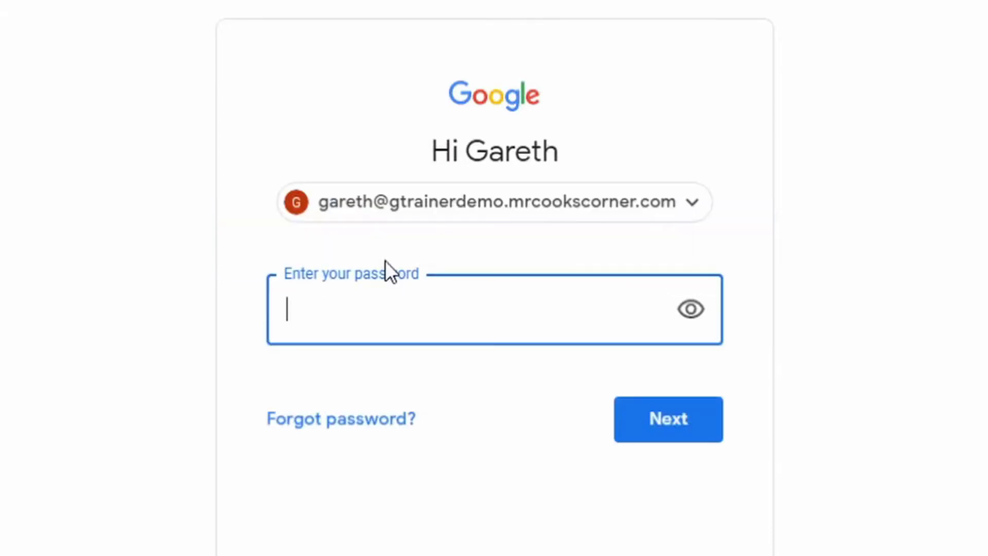
text(•••••••••••••)
key(Return)
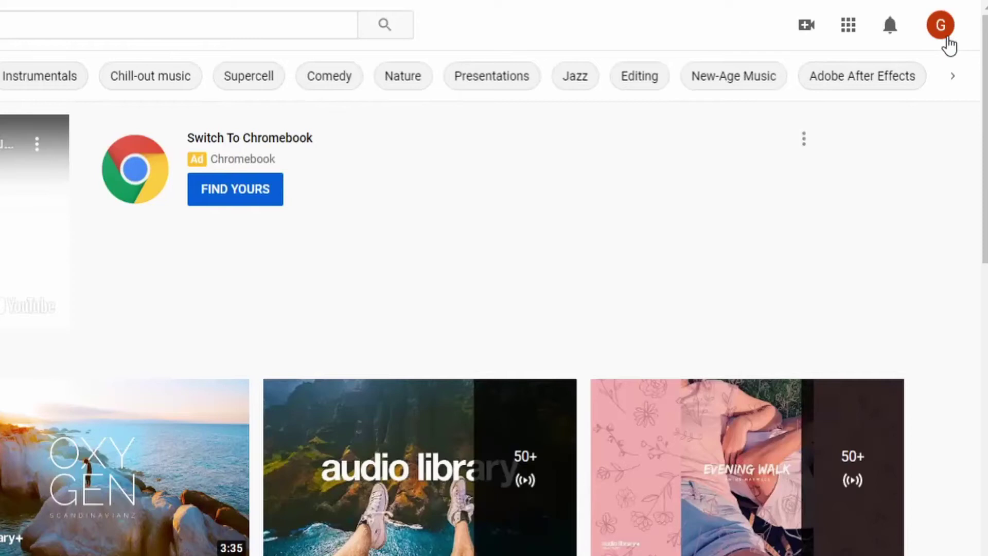
click(947, 44)
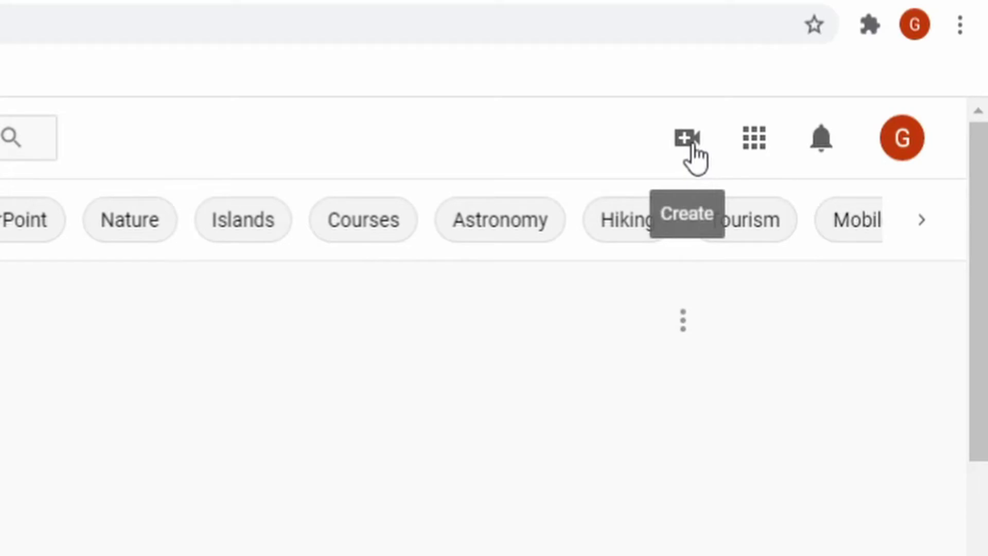
From Create > Upload video, create a channel under 'Use your name' and choose Set up later
click(693, 149)
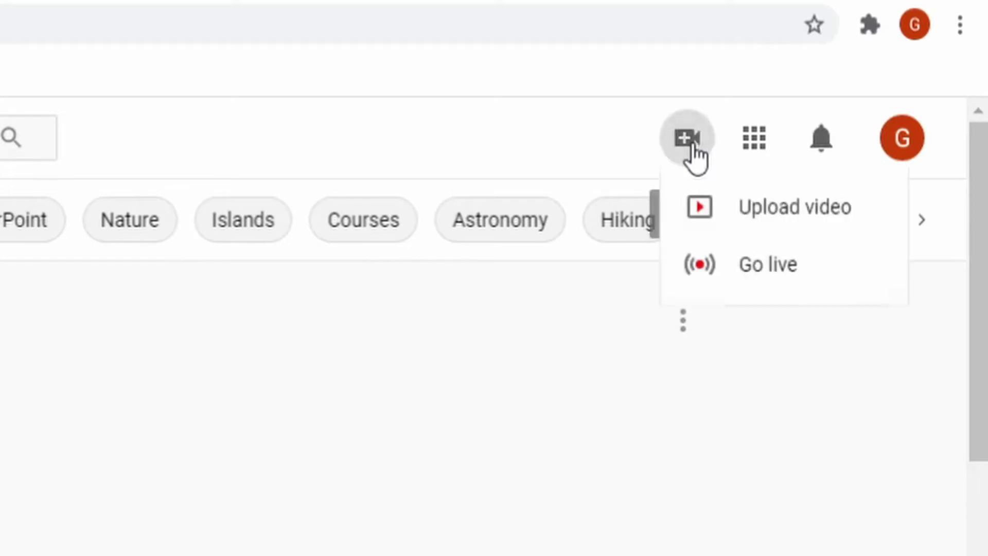
click(755, 224)
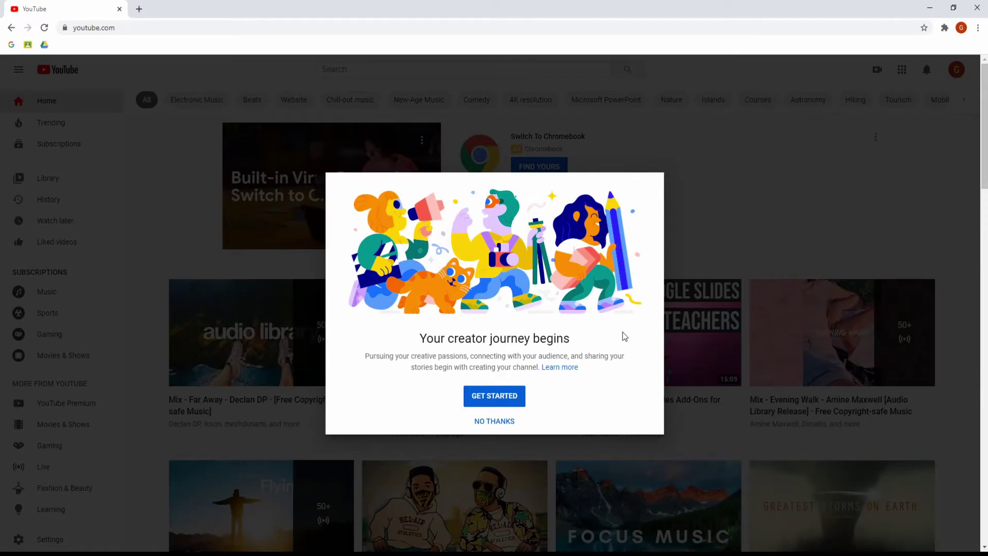
click(519, 399)
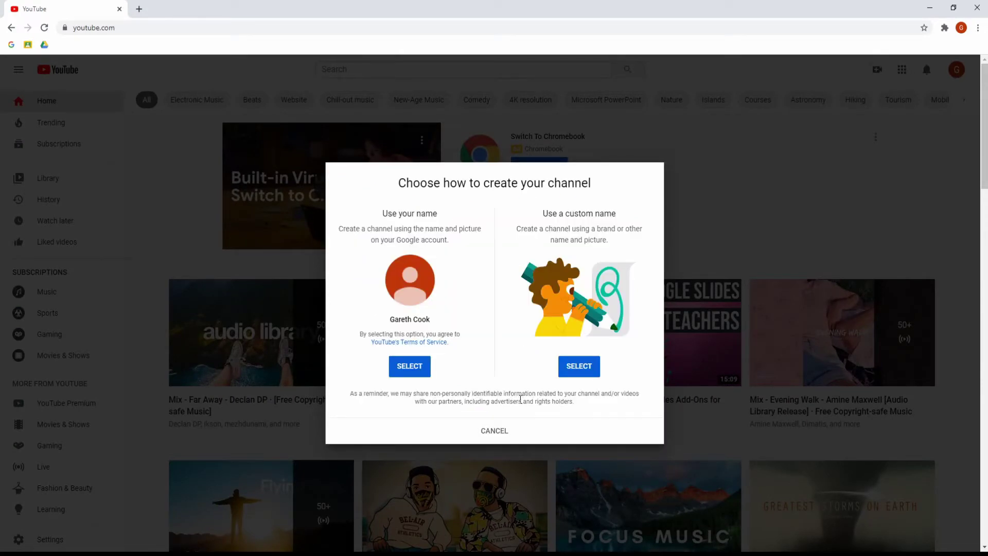
click(422, 375)
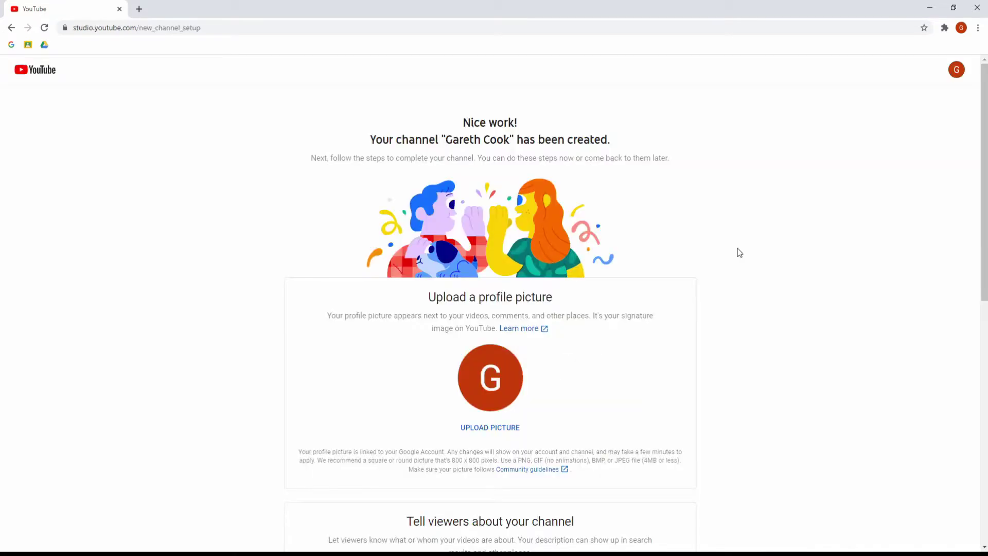
scroll(739, 252, down, 10)
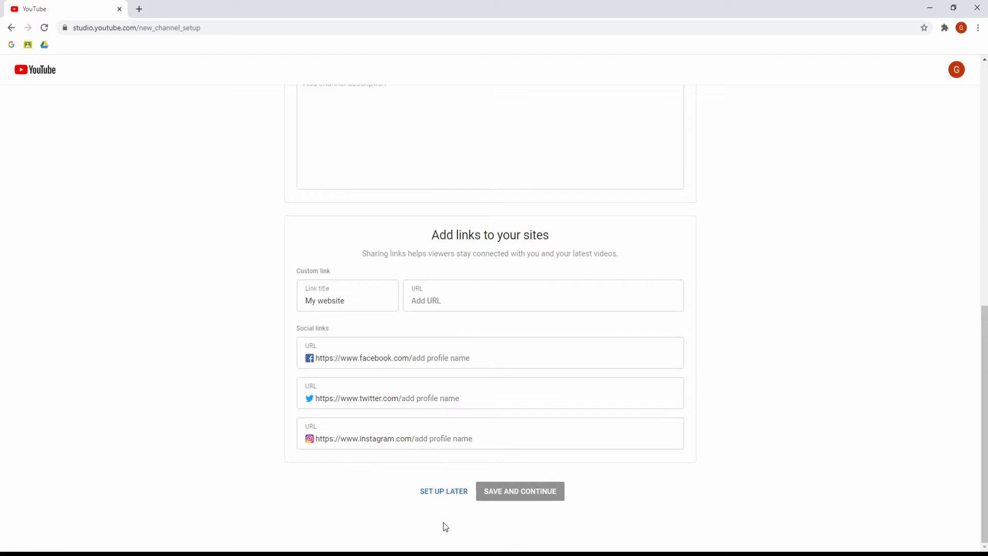
click(434, 492)
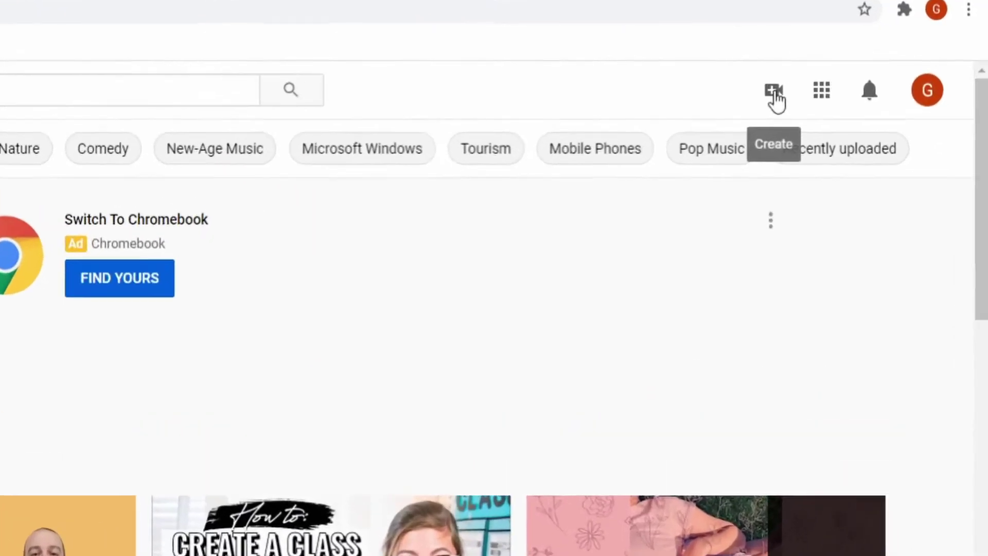
Upload the intro .mp4 video so it processes as 'Mr Cook's Corner Sample Video'
click(832, 81)
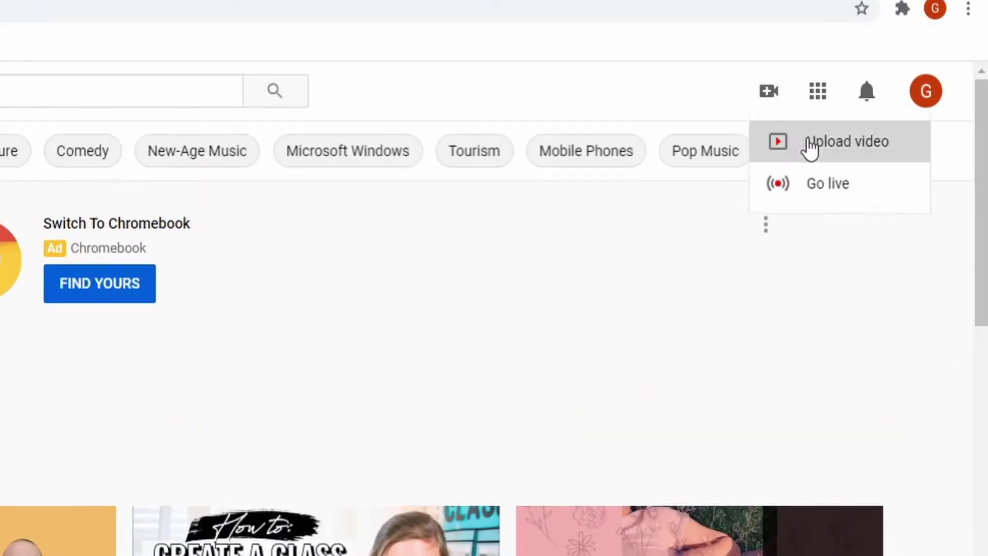
click(811, 145)
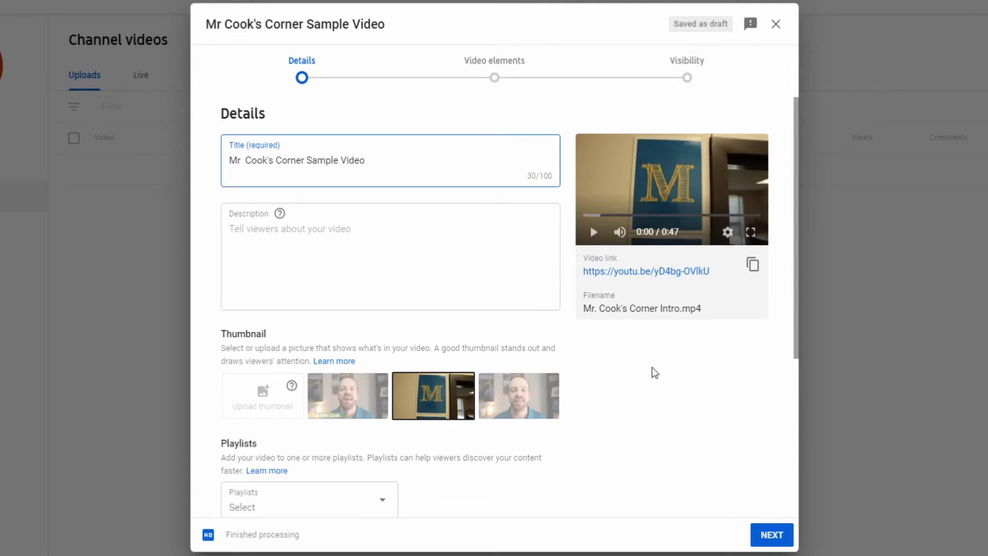
In the Audience section, highlight the COPPA note and choose 'Yes, it's made for kids'
scroll(602, 385, down, 4)
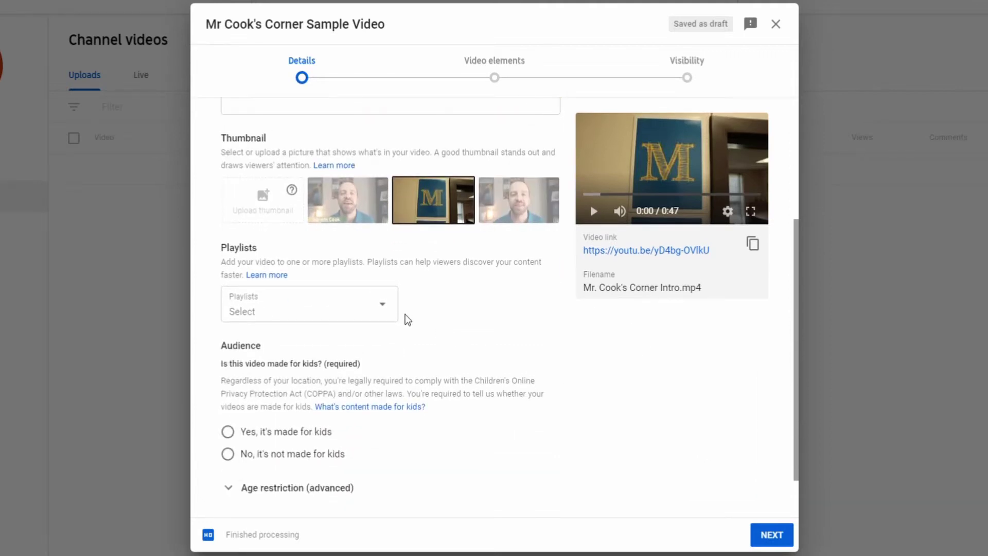
scroll(479, 324, down, 1)
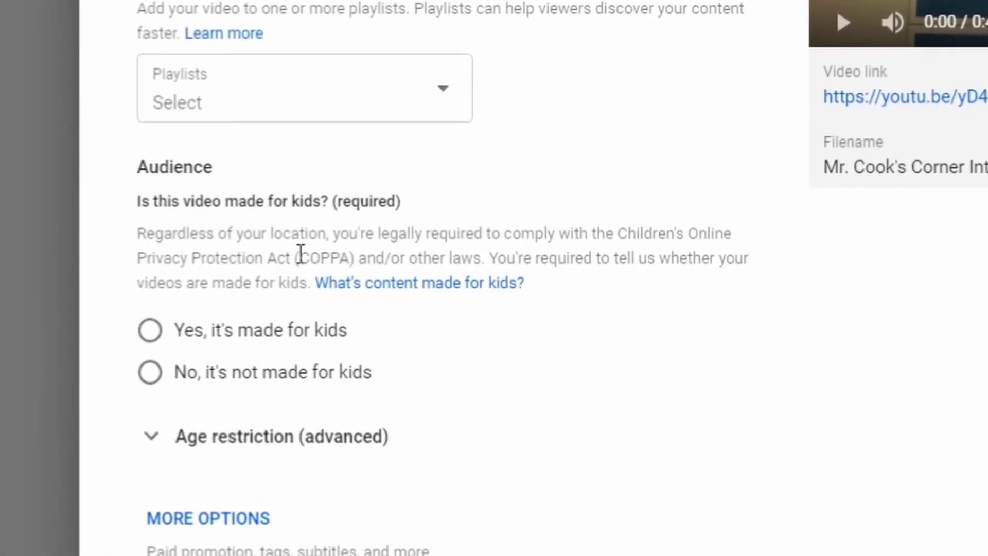
drag(301, 252, 350, 258)
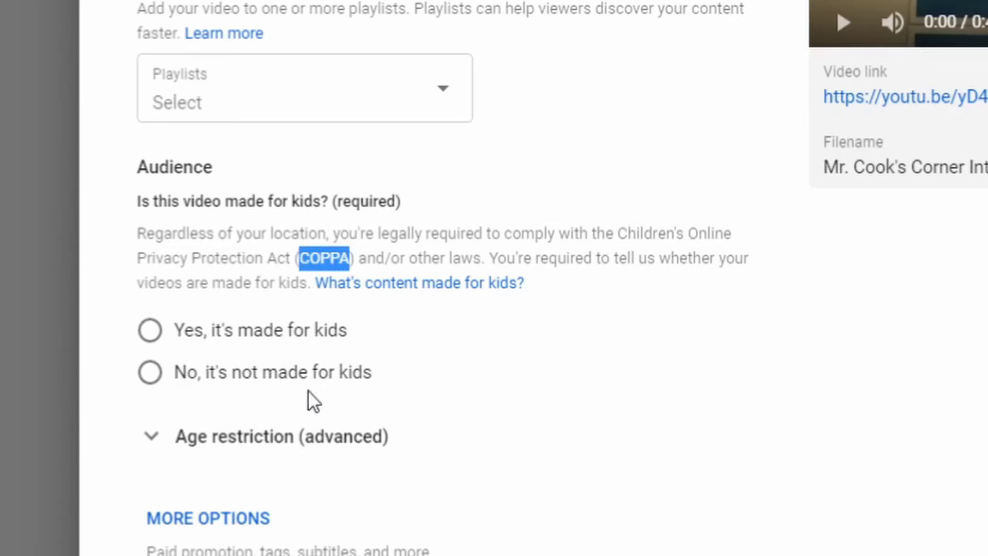
click(150, 332)
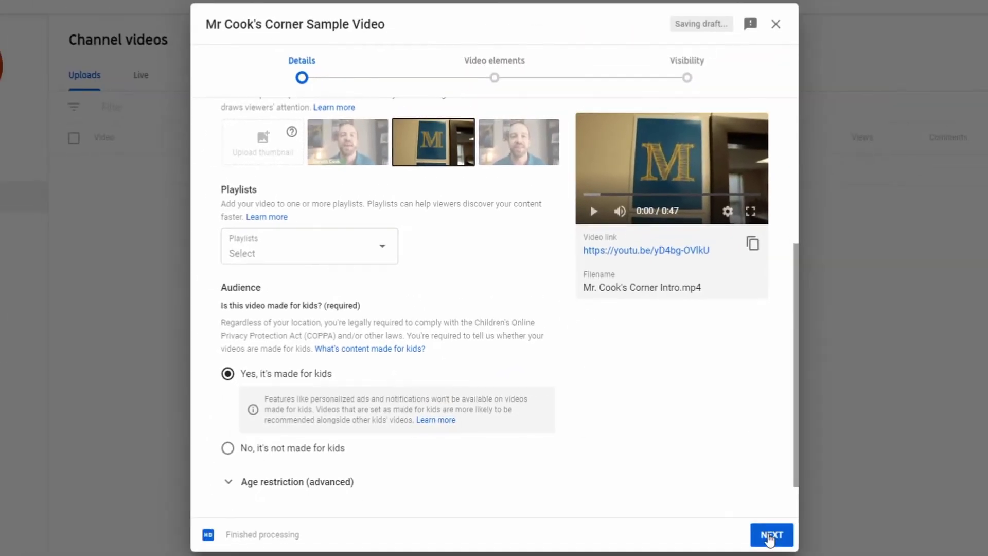
Move past Video elements to the Visibility step and set the video to Unlisted
click(769, 535)
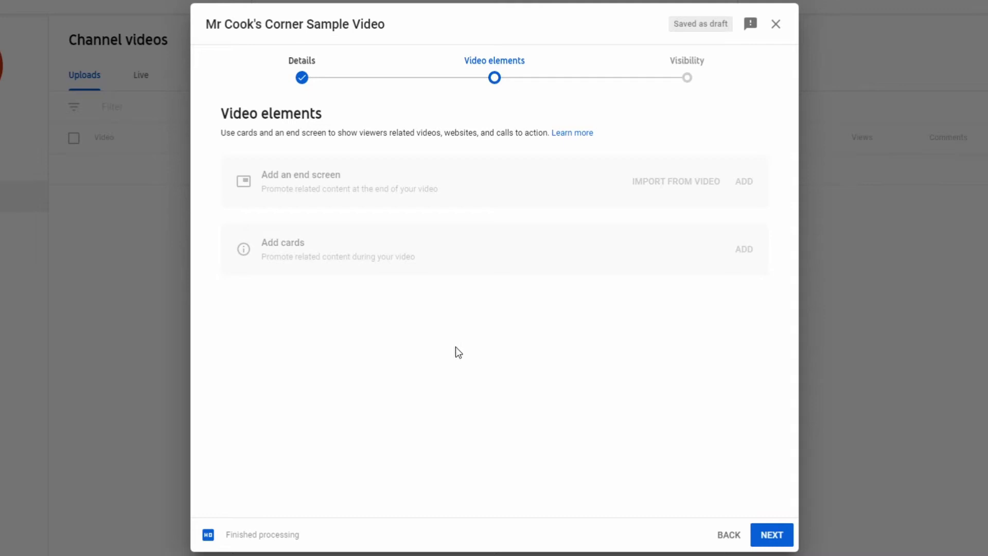
click(780, 542)
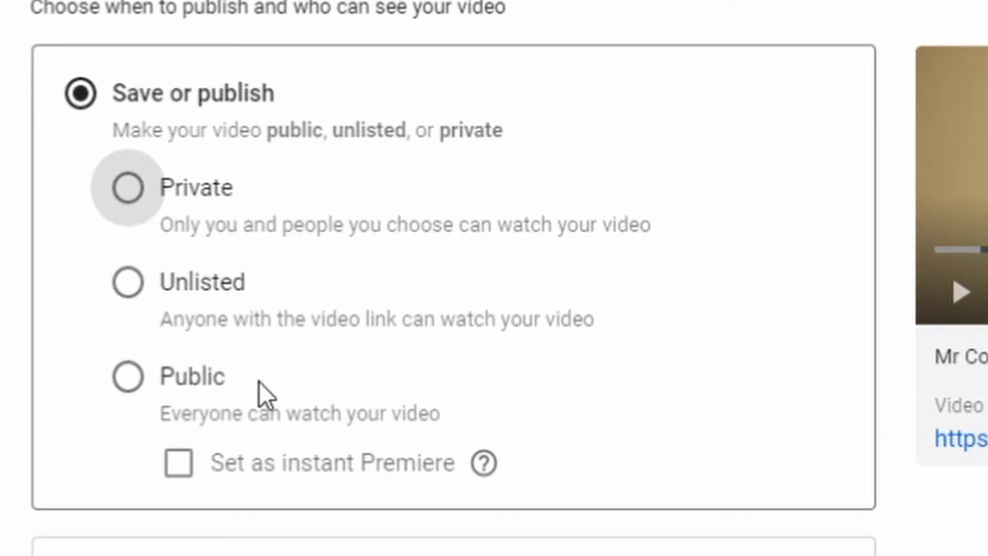
click(126, 286)
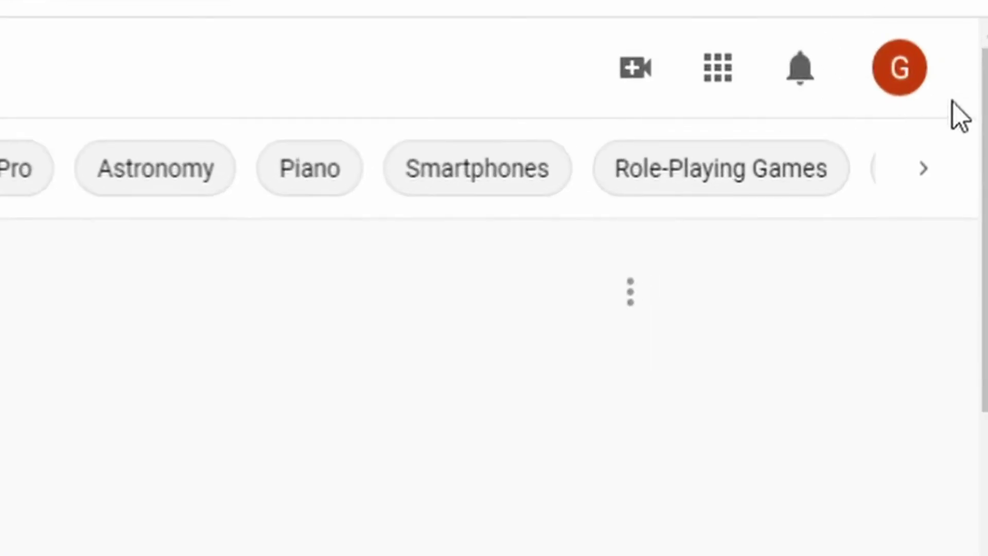
Go to YouTube Studio and open the Videos page showing the 0:48 upload
click(905, 82)
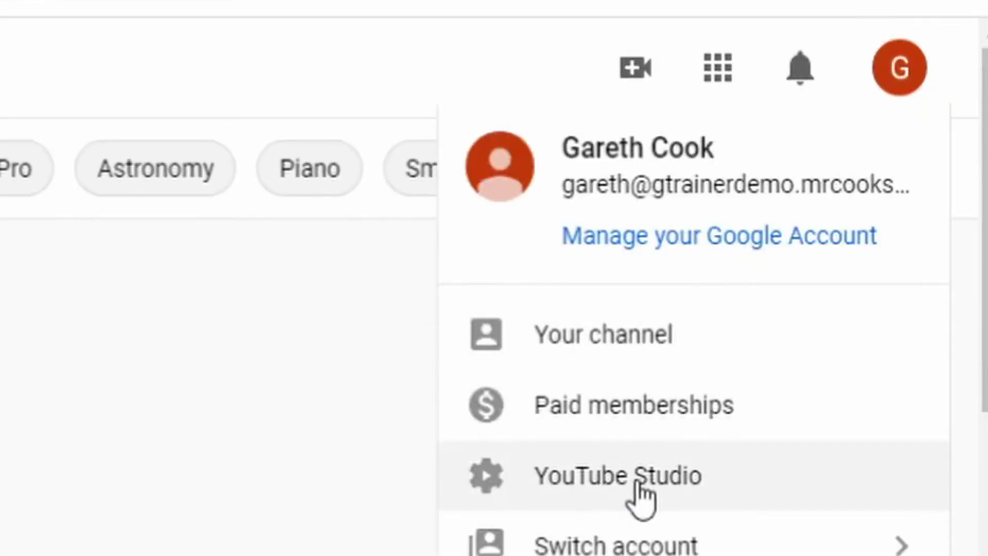
click(636, 490)
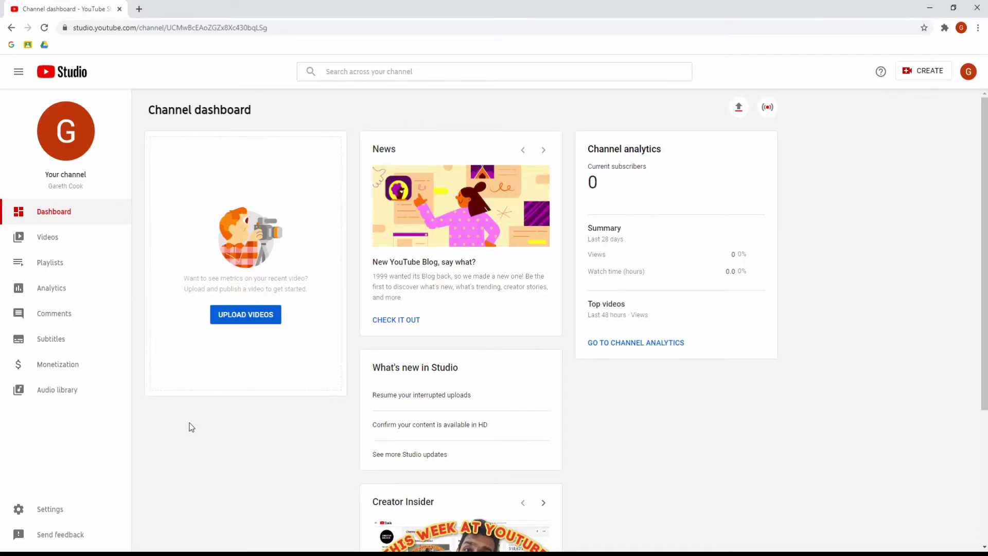
click(46, 237)
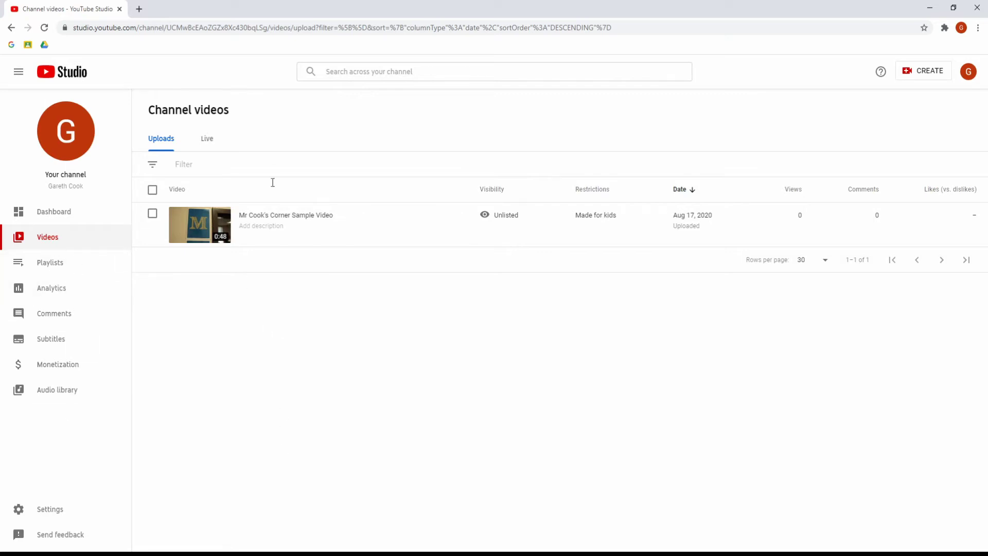
mouse_move(249, 239)
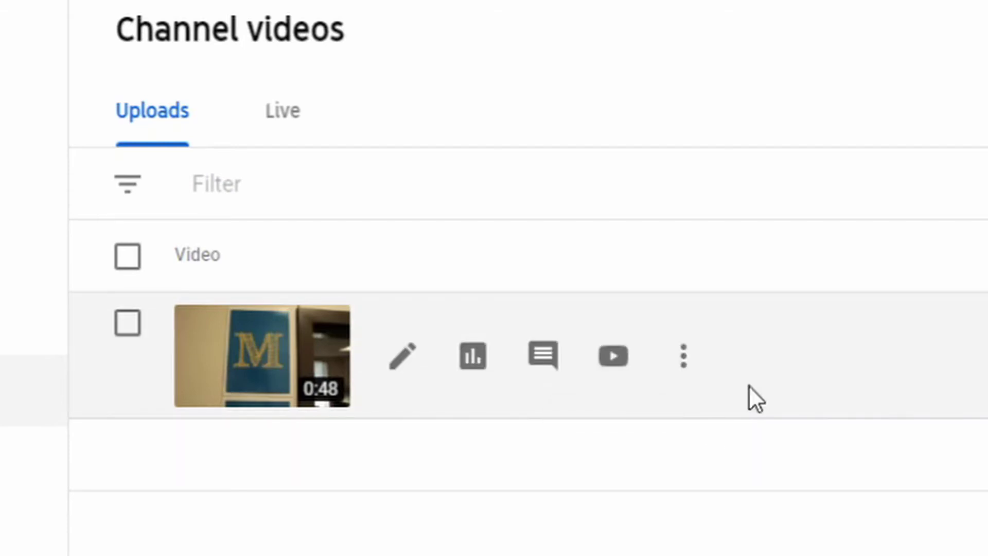
click(683, 360)
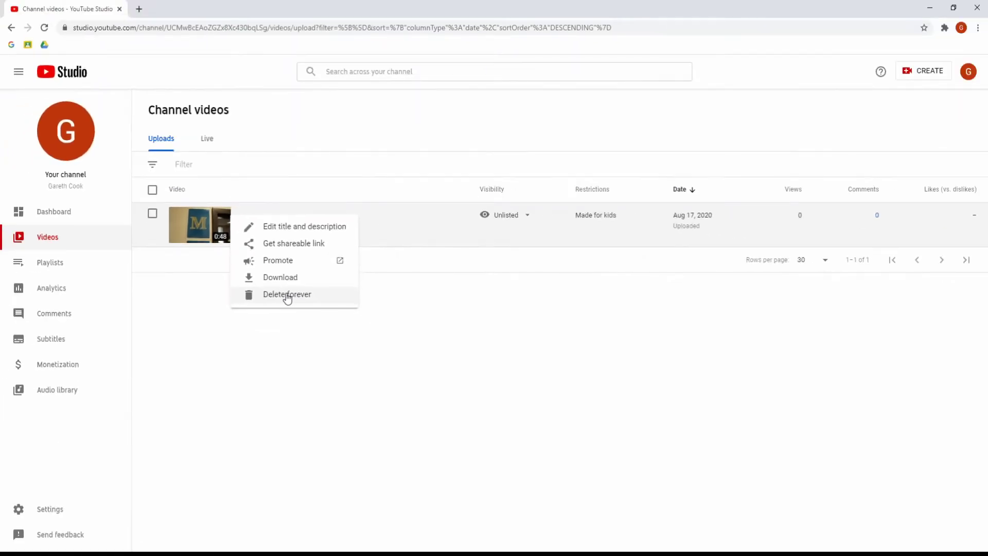
click(230, 265)
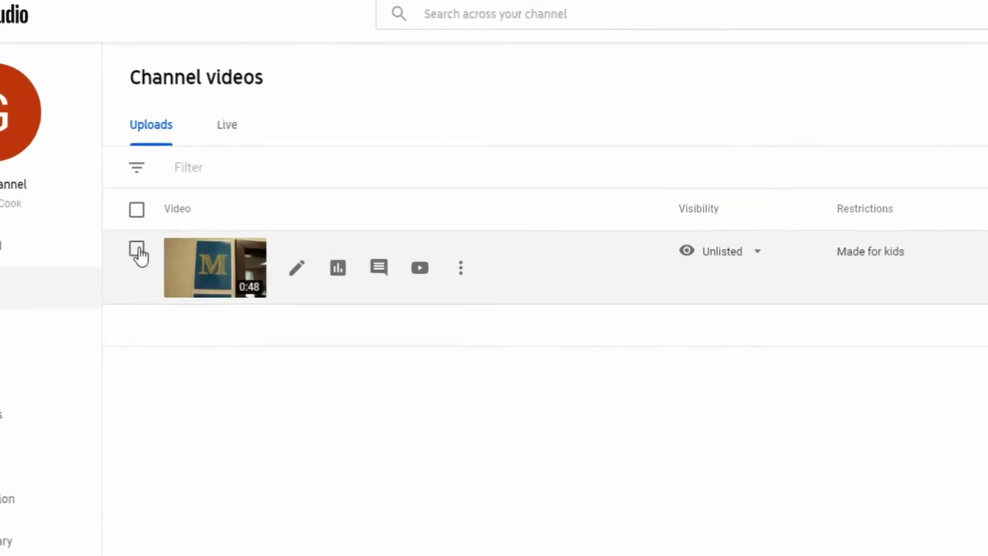
Select Mr Cook's Corner Sample Video, choose Delete forever, and tick the permanent-deletion acknowledgement
click(137, 251)
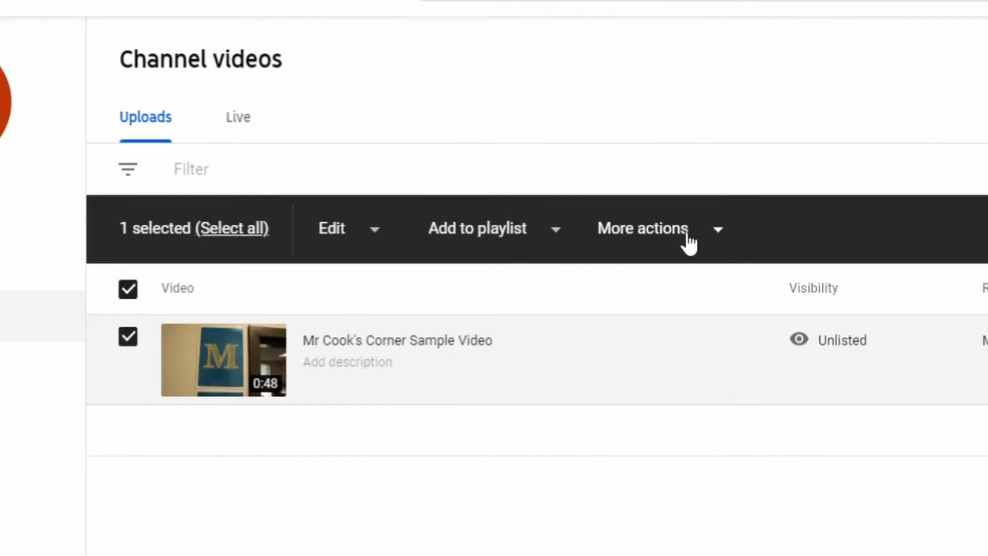
click(695, 238)
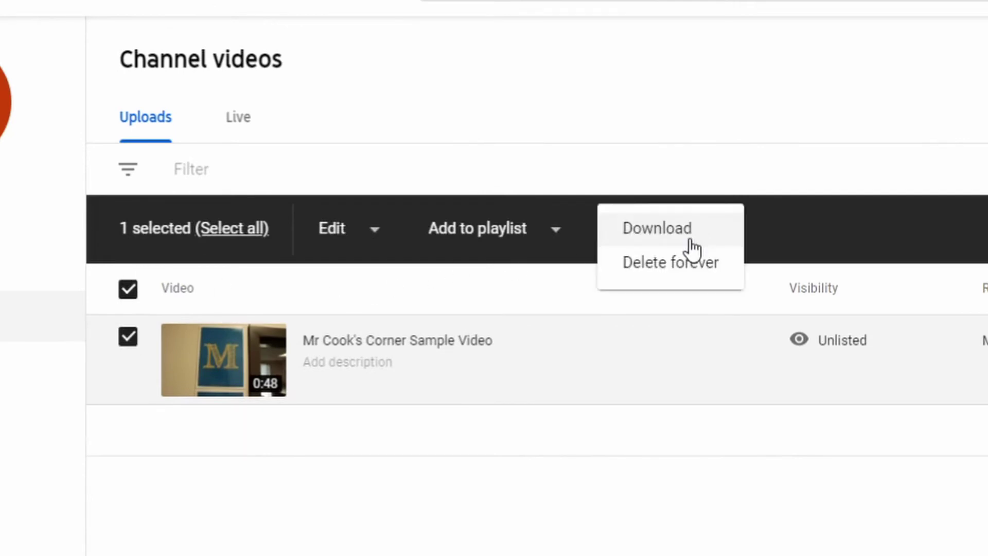
click(671, 265)
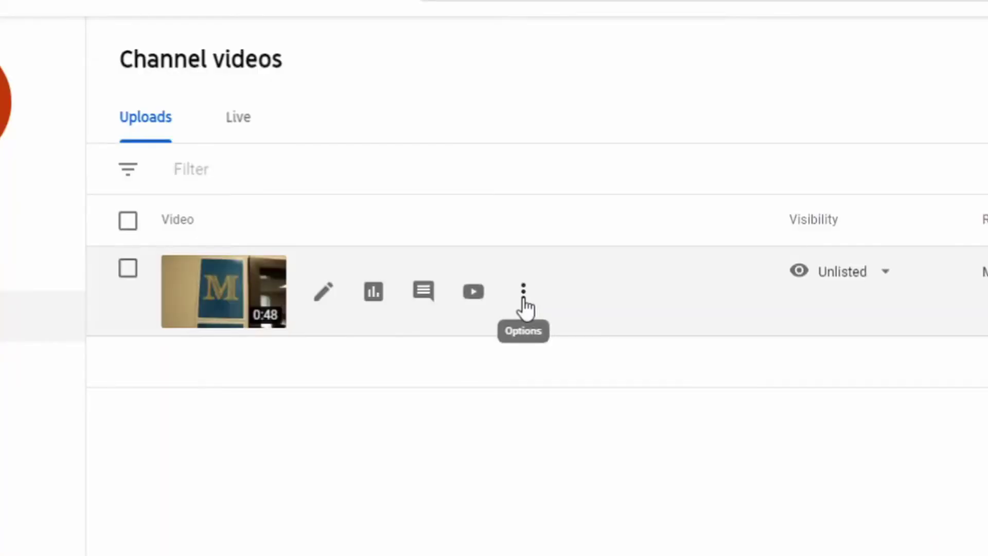
click(523, 306)
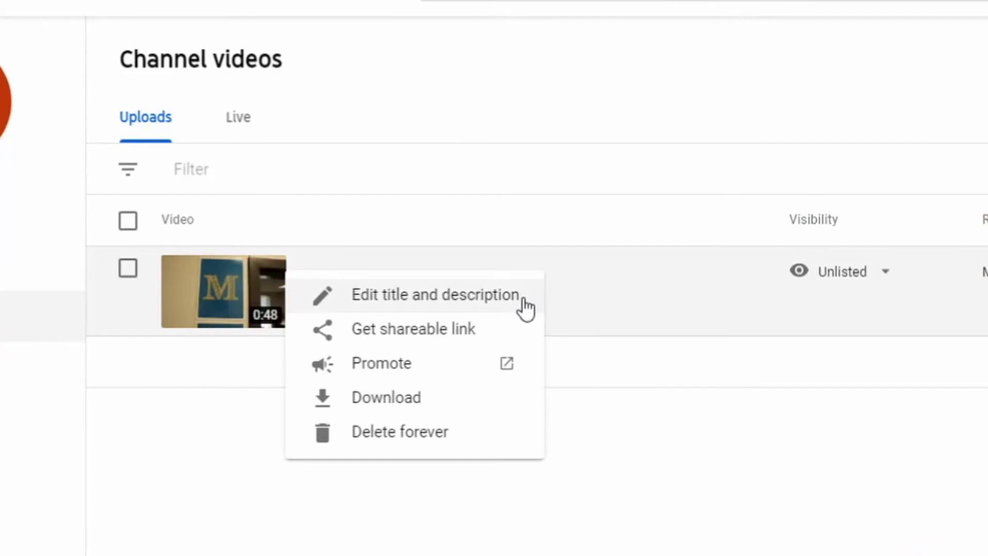
click(367, 438)
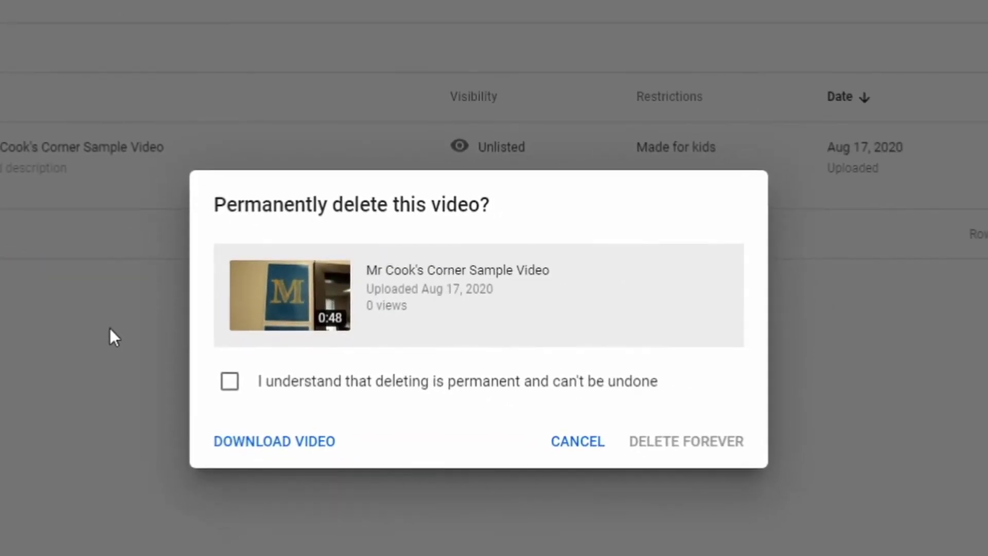
click(231, 385)
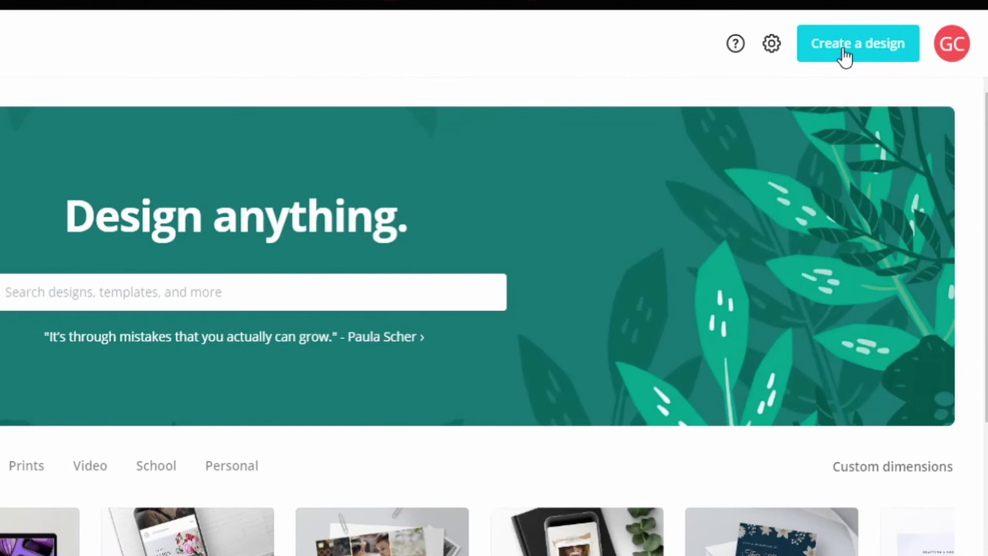
Make a YouTube Thumbnail design reading 'Unlimited Teacher Video Storage' and download it as PNG
click(842, 49)
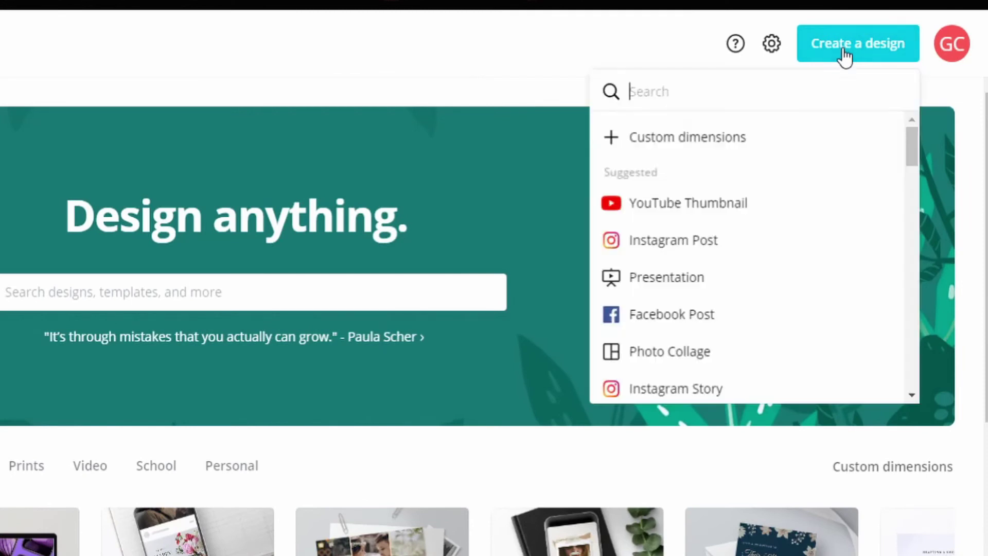
click(677, 217)
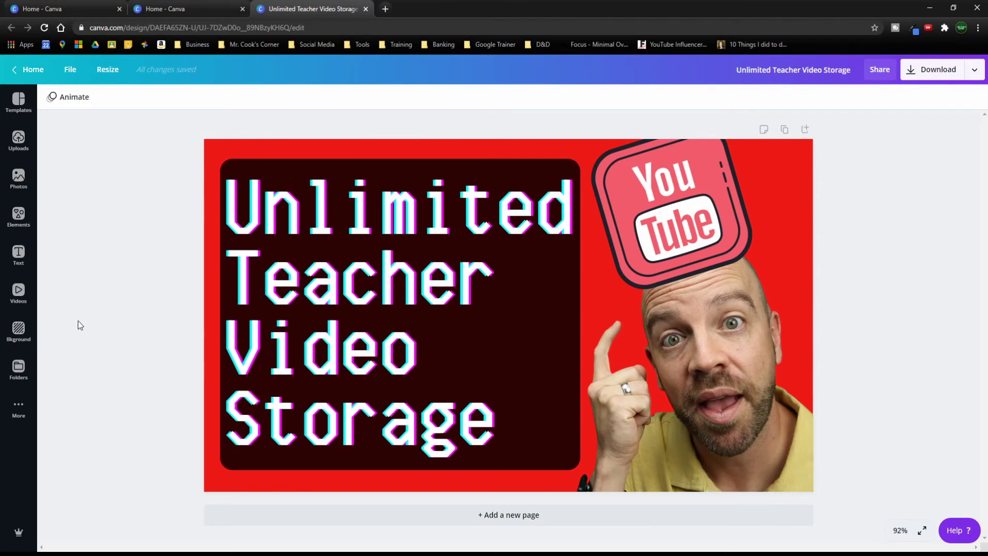
click(974, 72)
click(864, 126)
click(900, 247)
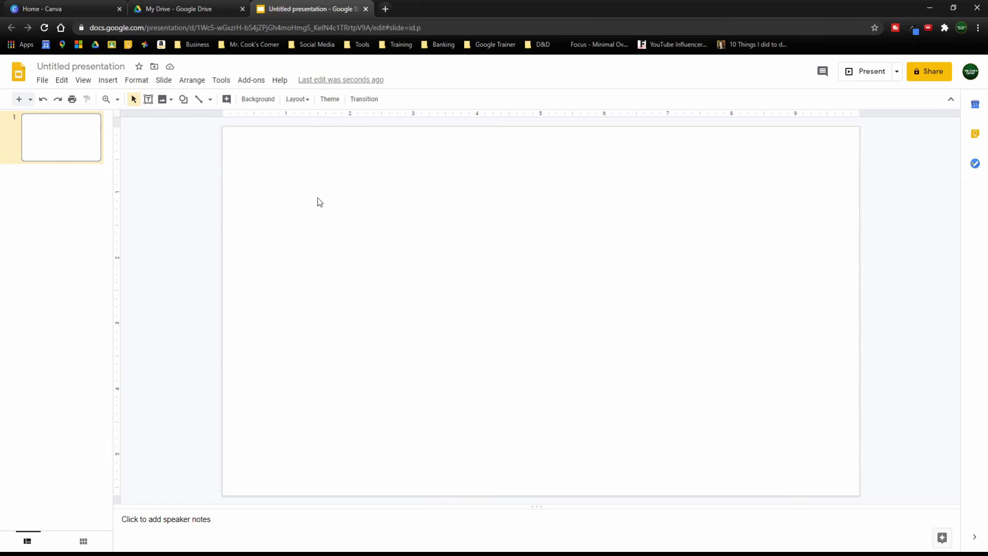
Show the File > Download choices up to 'PNG image (.png, current slide)'
click(42, 79)
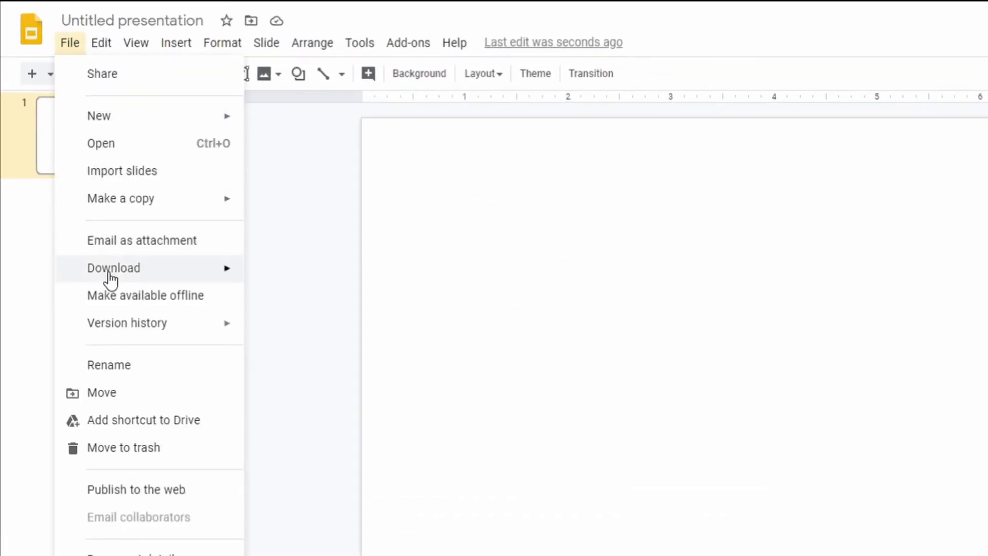
mouse_move(110, 280)
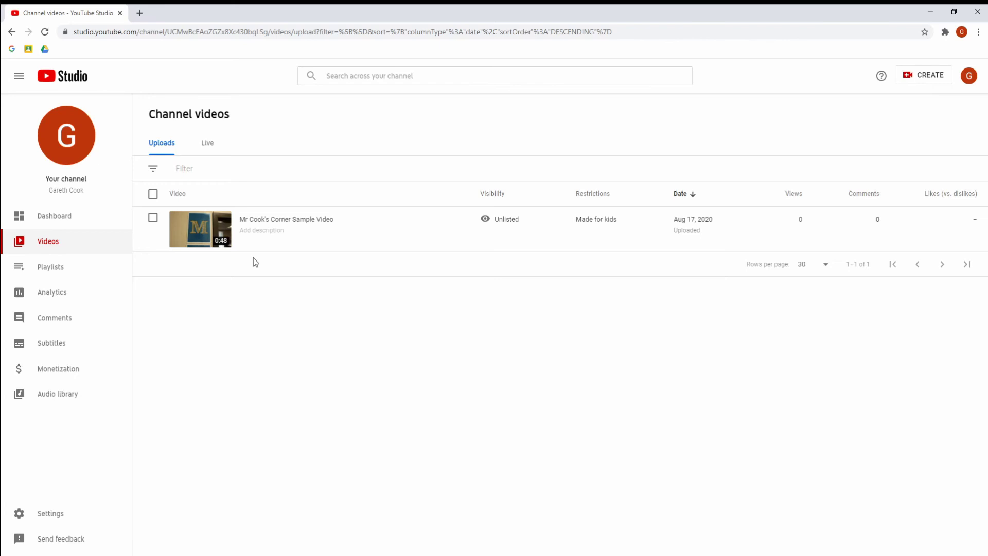
Reveal the video's Details icon and the Thumbnail help note about required phone verification
mouse_move(252, 249)
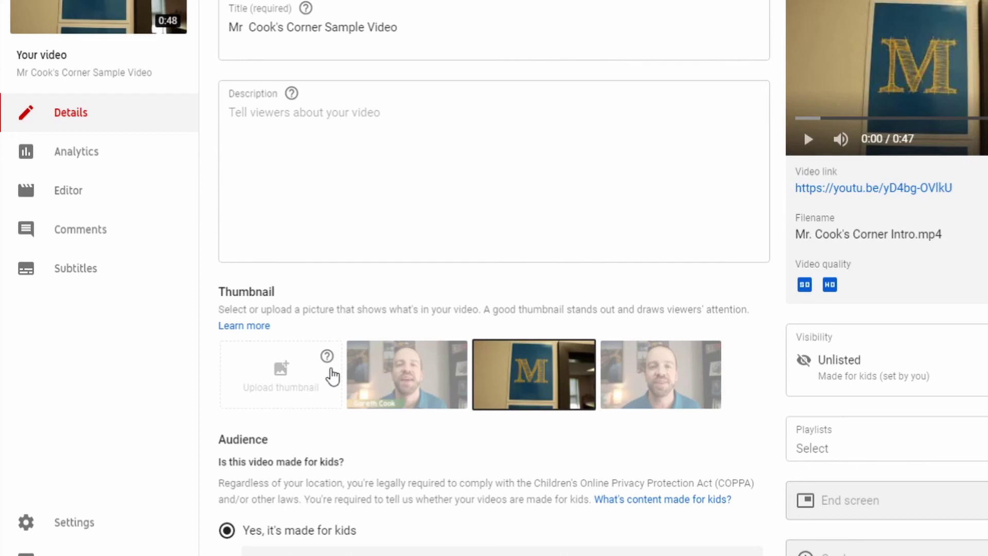
mouse_move(327, 359)
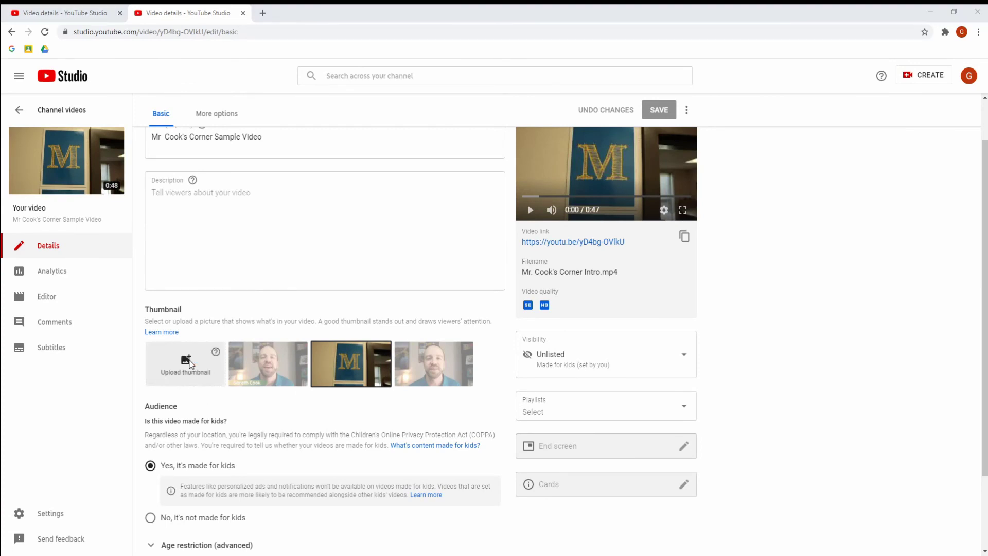
Upload the Canva 'Unlimited Teacher Video Storage' PNG as the video's thumbnail and save
click(189, 365)
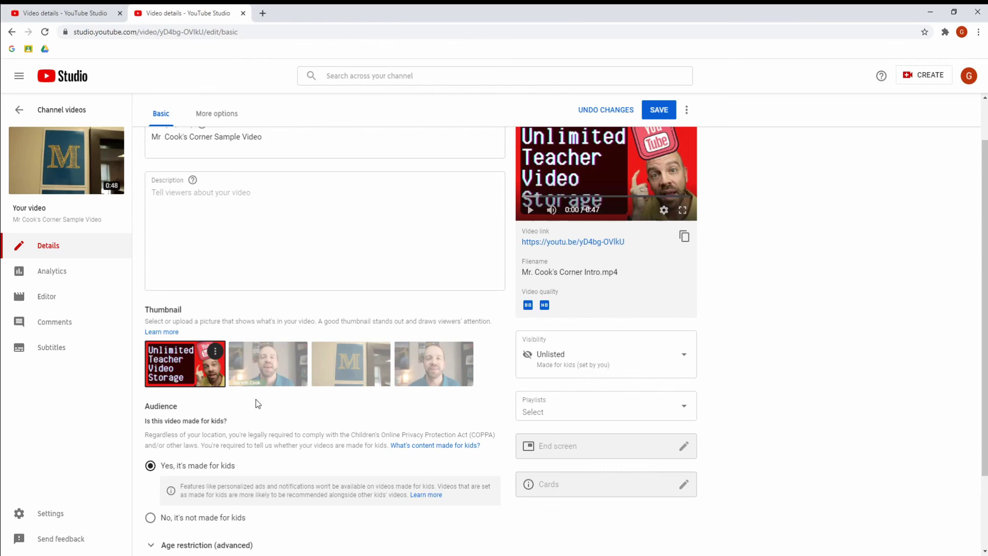
click(651, 111)
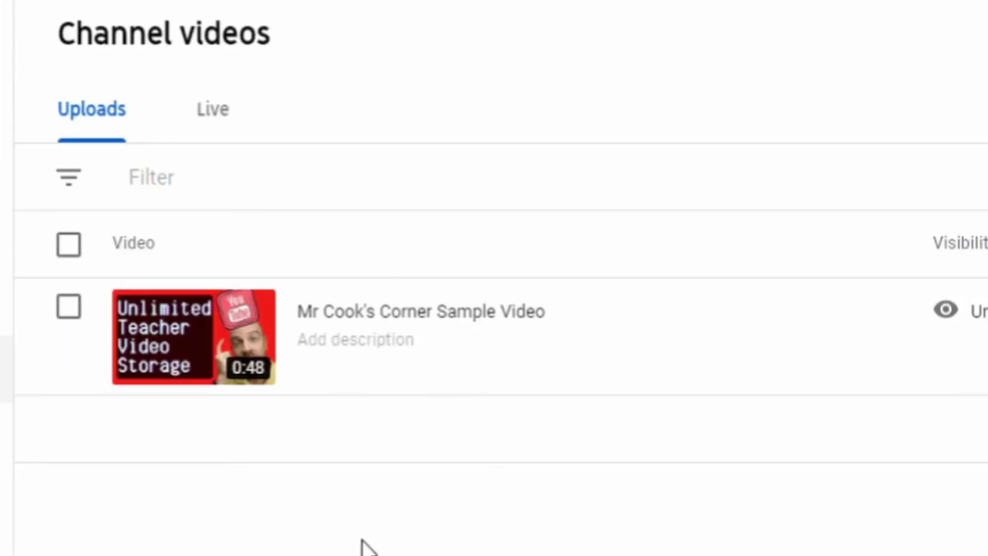